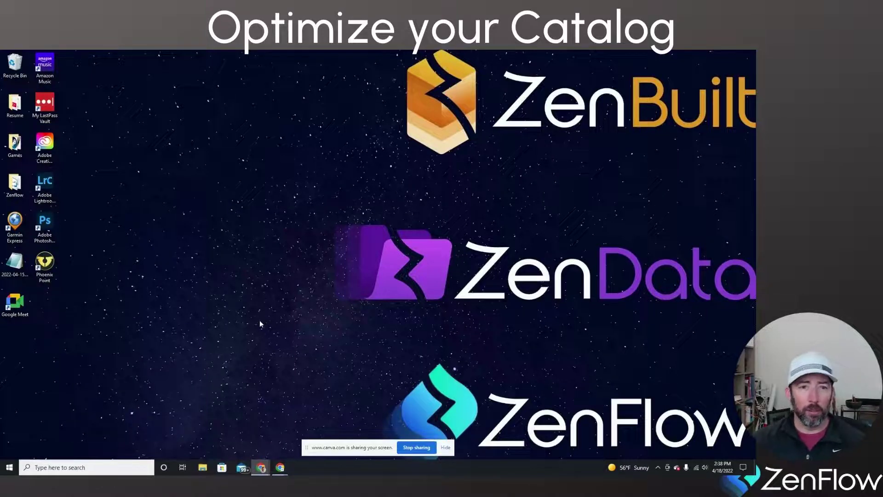
Launch Lightroom Classic and optimize the Catalog for Cache Video, letting Lightroom restart
{"action": "left_click", "coordinate": [49, 186]}
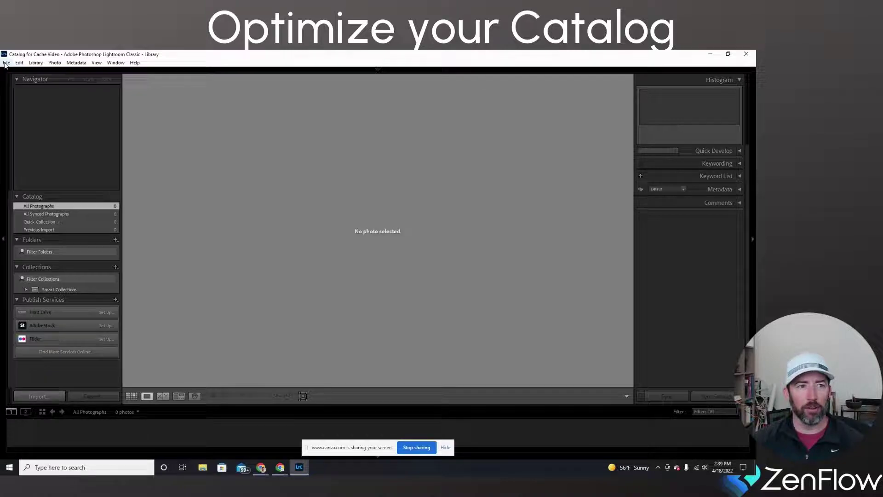
{"action": "left_click", "coordinate": [7, 63]}
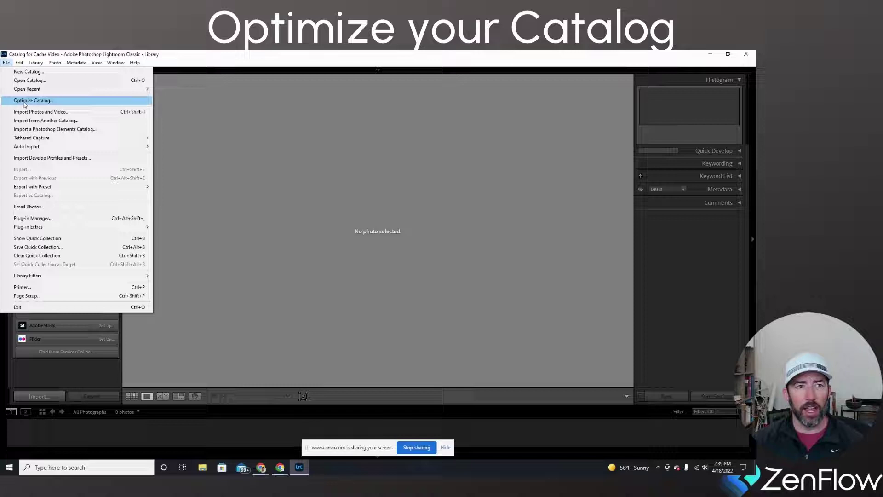
{"action": "left_click", "coordinate": [56, 104]}
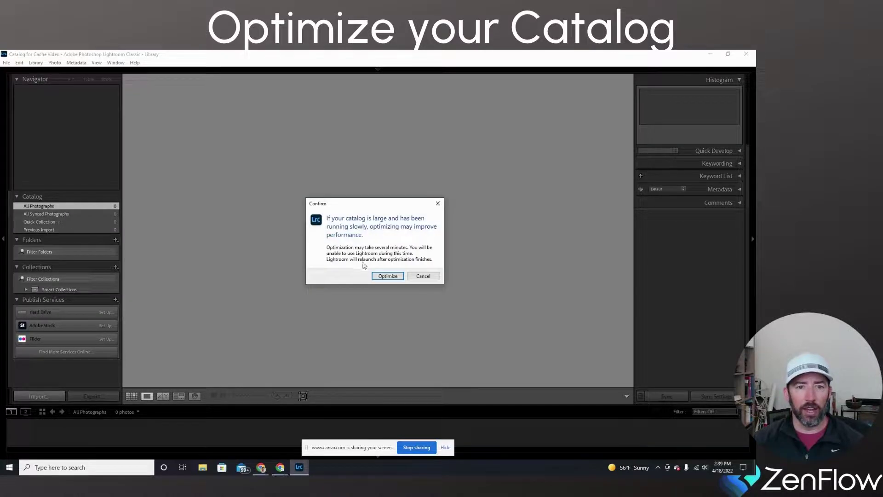
{"action": "left_click", "coordinate": [394, 279]}
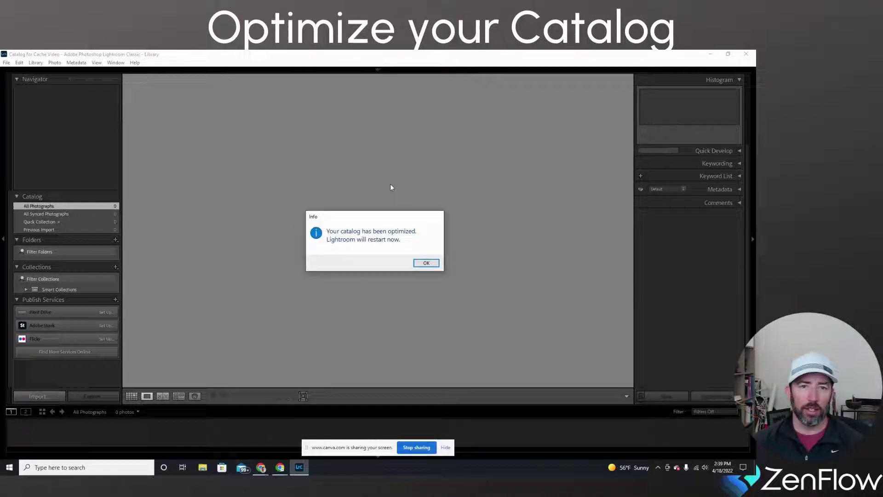
{"action": "left_click", "coordinate": [426, 262]}
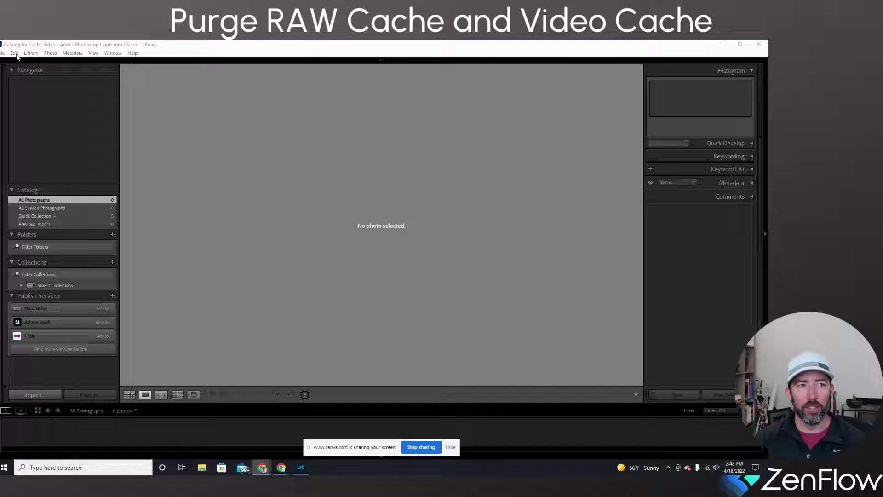
In Preferences > Performance, purge the Camera Raw and video caches, then close Preferences
{"action": "left_click", "coordinate": [15, 54]}
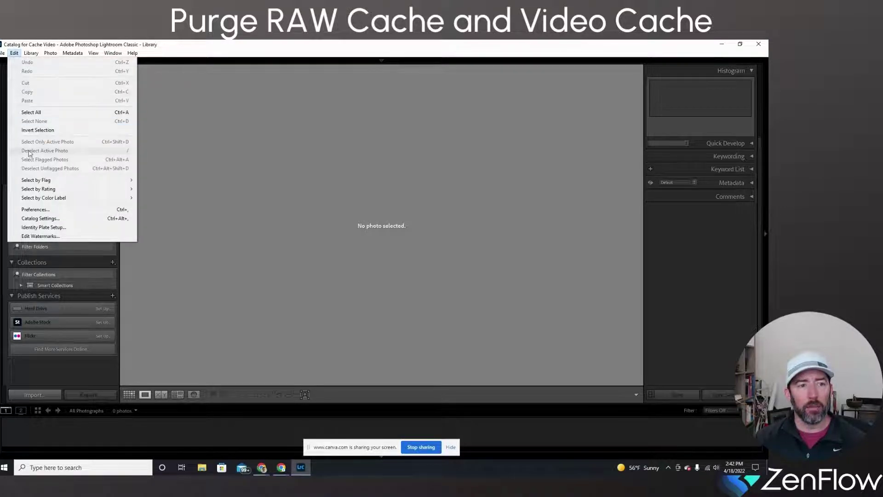
{"action": "left_click", "coordinate": [39, 210]}
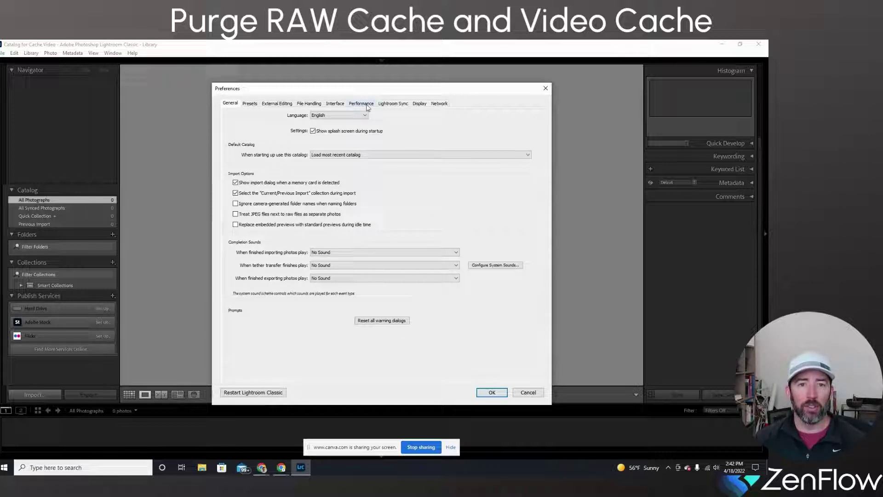
{"action": "left_click", "coordinate": [369, 105]}
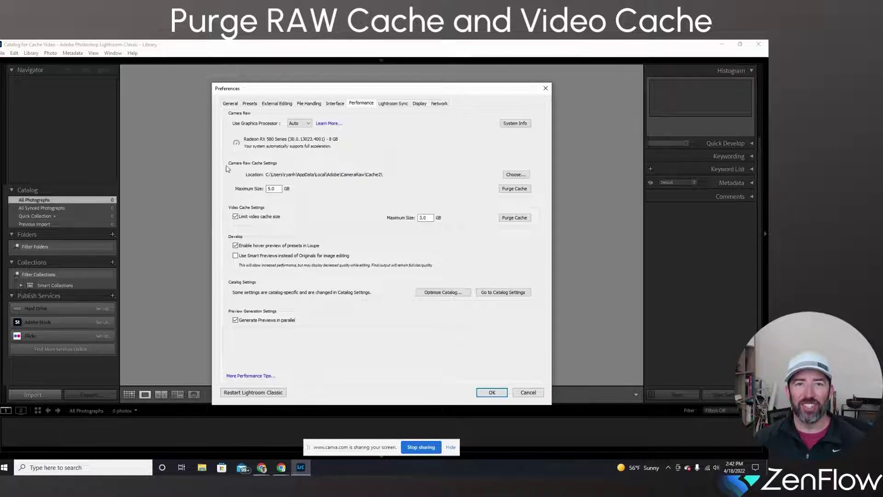
{"action": "left_click", "coordinate": [521, 191]}
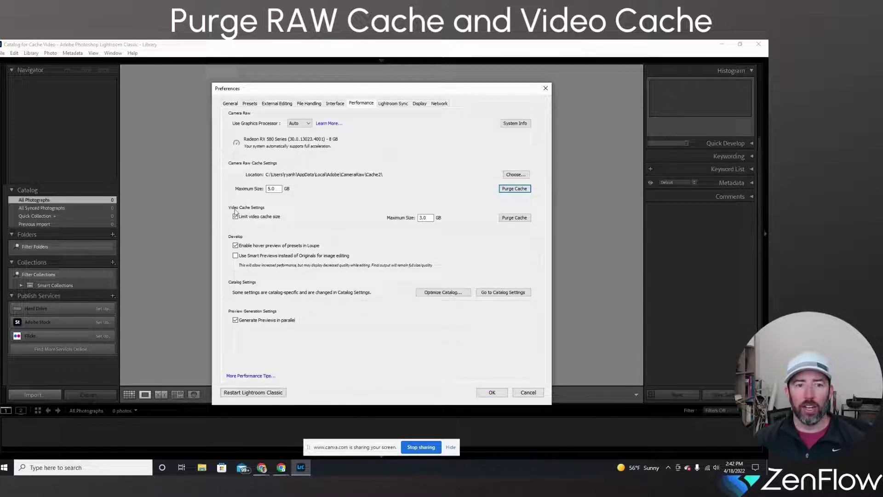
{"action": "left_click", "coordinate": [517, 218]}
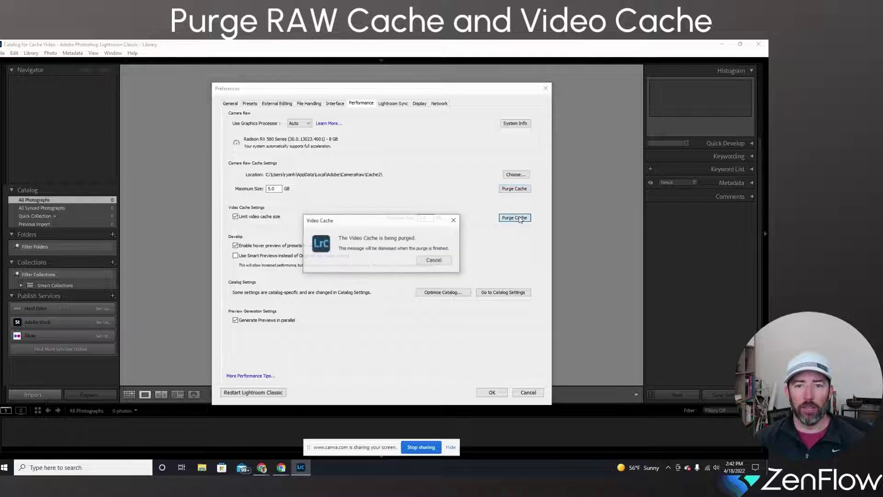
{"action": "left_click", "coordinate": [441, 260]}
{"action": "left_click", "coordinate": [517, 220]}
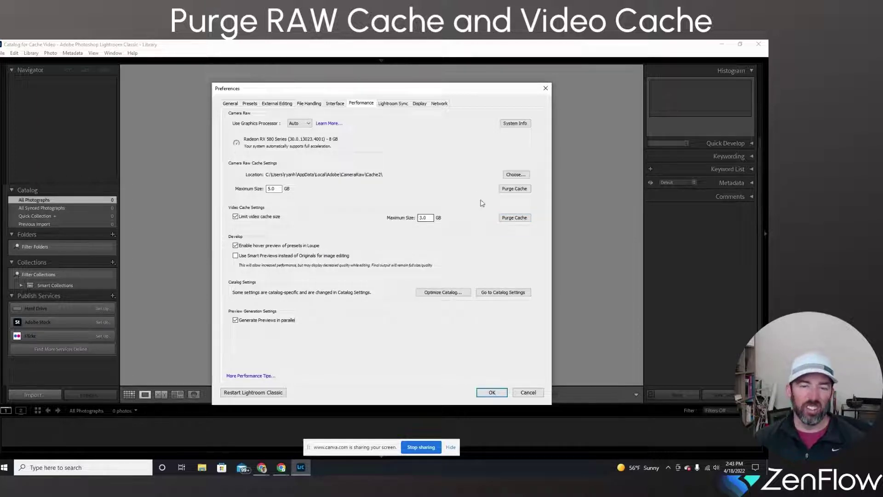
{"action": "left_click", "coordinate": [510, 190]}
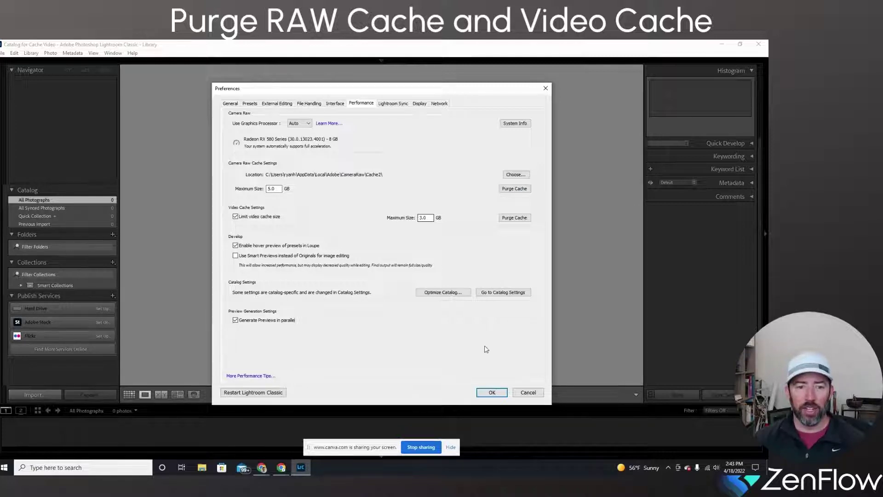
{"action": "left_click", "coordinate": [492, 392]}
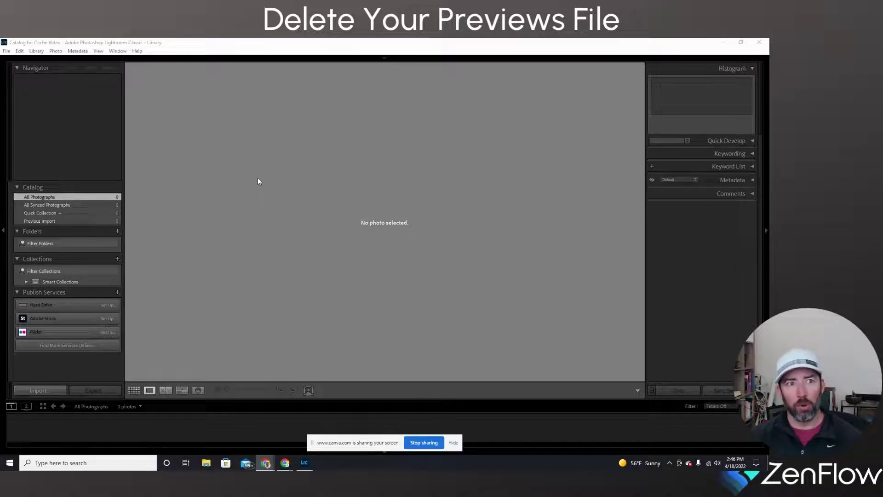
From Catalog Settings, show the catalog's Lightroom Catalogs folder in File Explorer
{"action": "left_click", "coordinate": [20, 51]}
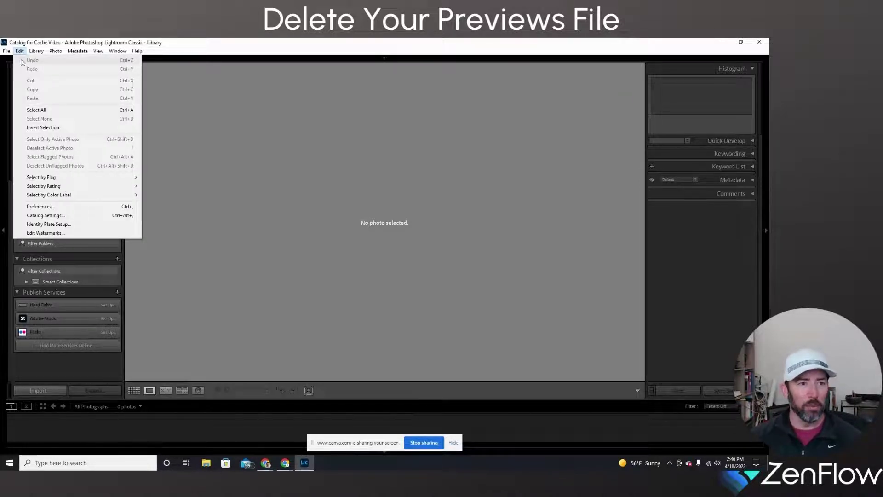
{"action": "left_click", "coordinate": [43, 216]}
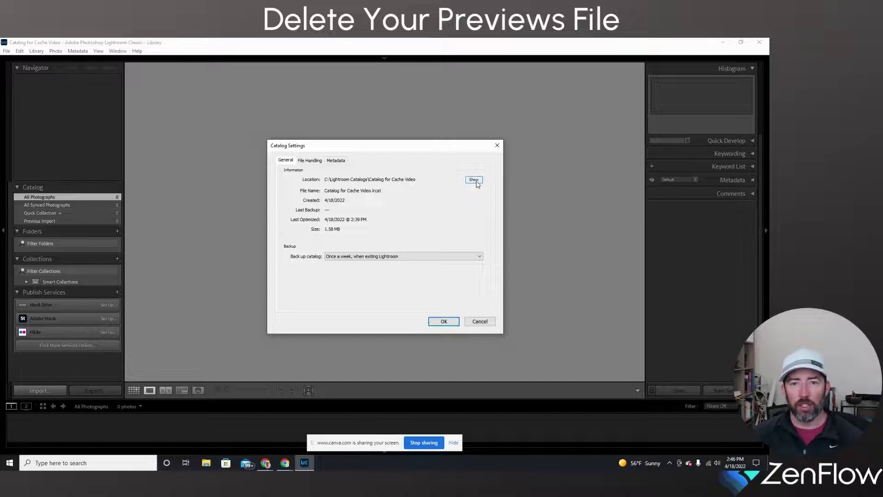
{"action": "left_click", "coordinate": [475, 180]}
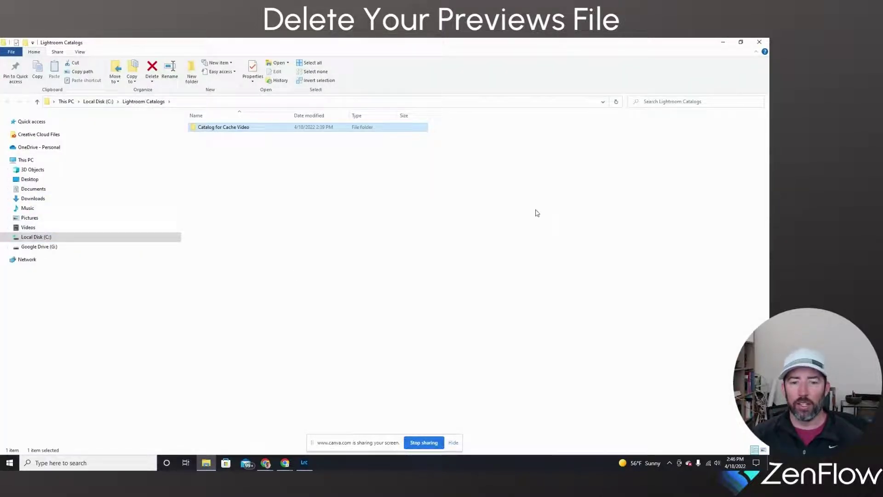
Quit Lightroom Classic so the catalog files are free to change
{"action": "left_click", "coordinate": [305, 463]}
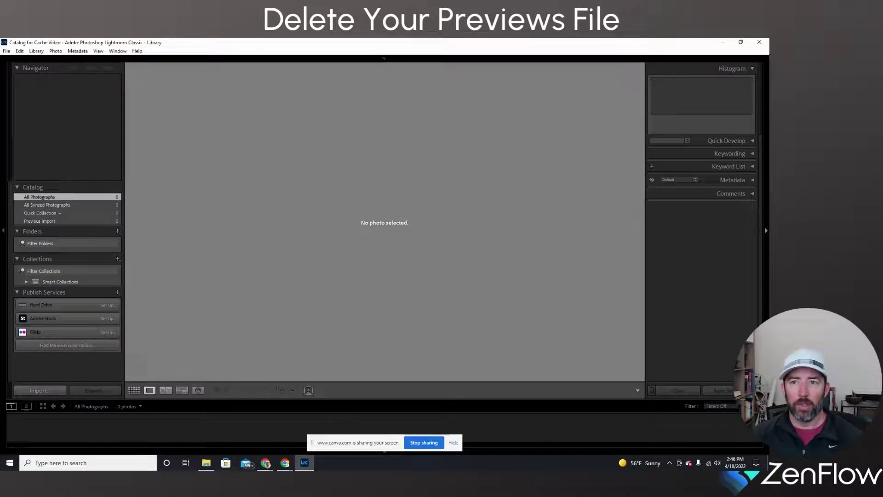
{"action": "left_click", "coordinate": [760, 42]}
{"action": "left_click", "coordinate": [425, 255]}
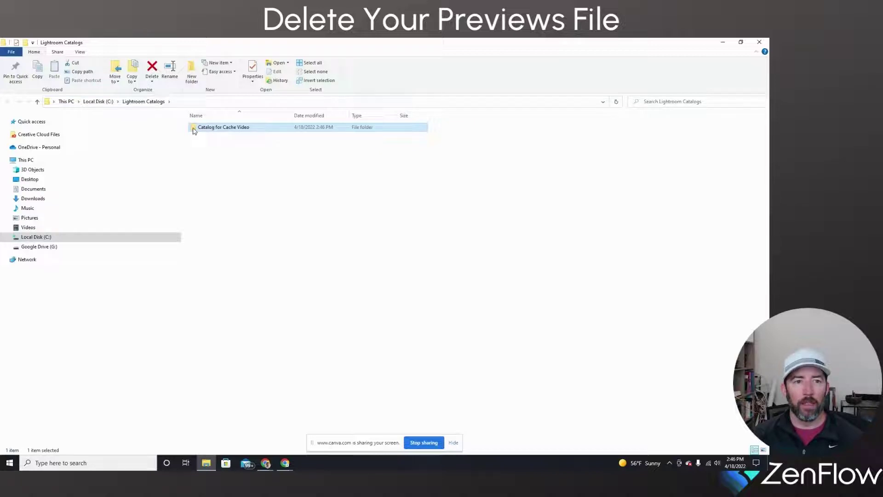
Delete 'Catalog for Cache Video Previews.lrdata' from the catalog folder and close File Explorer
{"action": "double_click", "coordinate": [222, 127]}
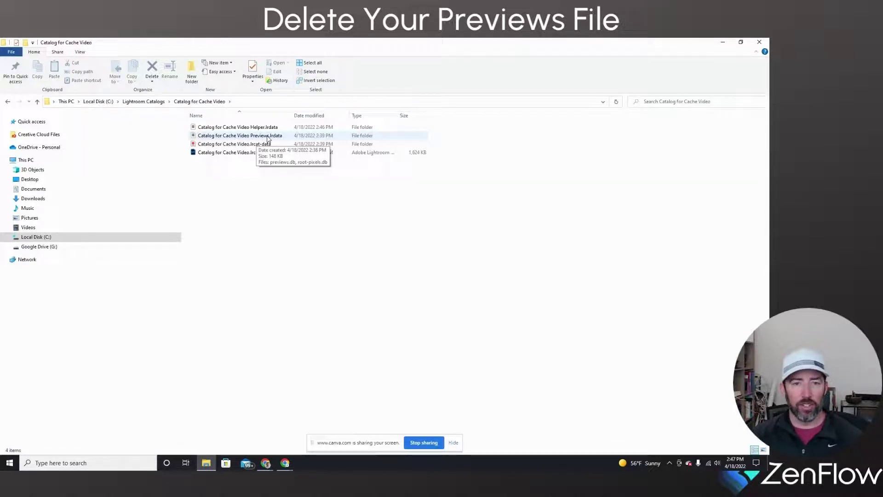
{"action": "left_click", "coordinate": [239, 137]}
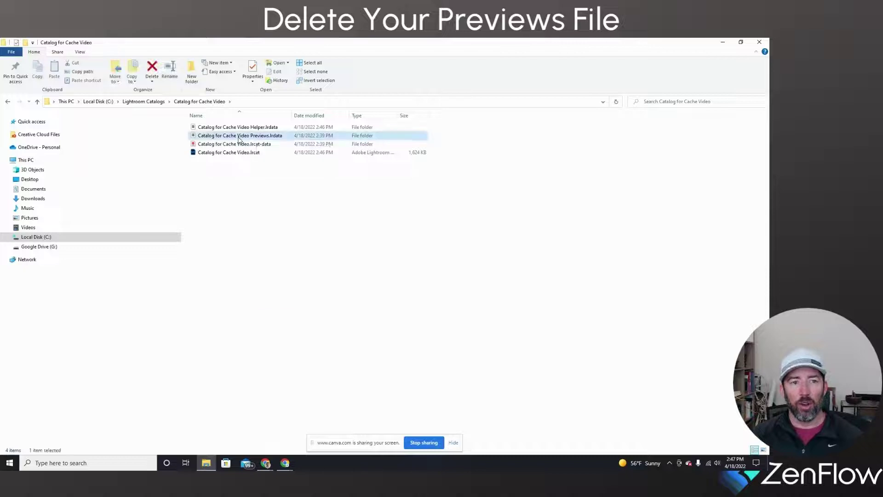
{"action": "right_click", "coordinate": [239, 139]}
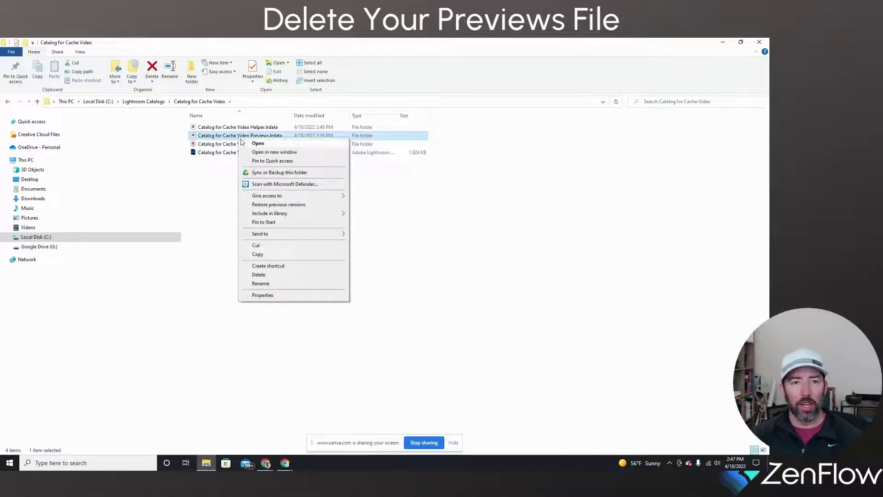
{"action": "left_click", "coordinate": [264, 275]}
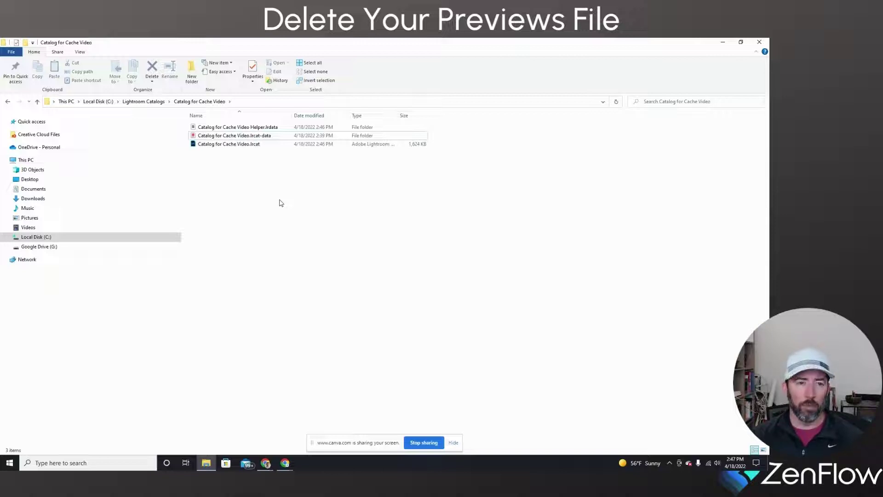
{"action": "left_click", "coordinate": [760, 42]}
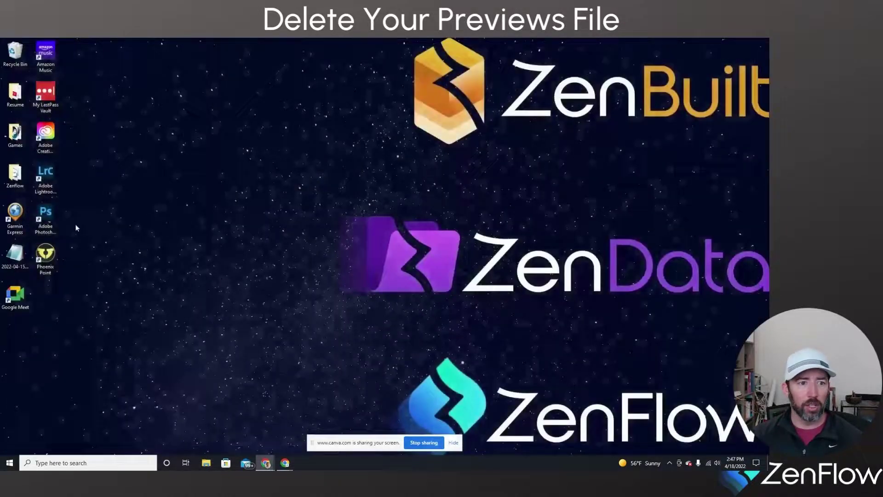
Start Lightroom Classic from its desktop shortcut
{"action": "left_click", "coordinate": [44, 180]}
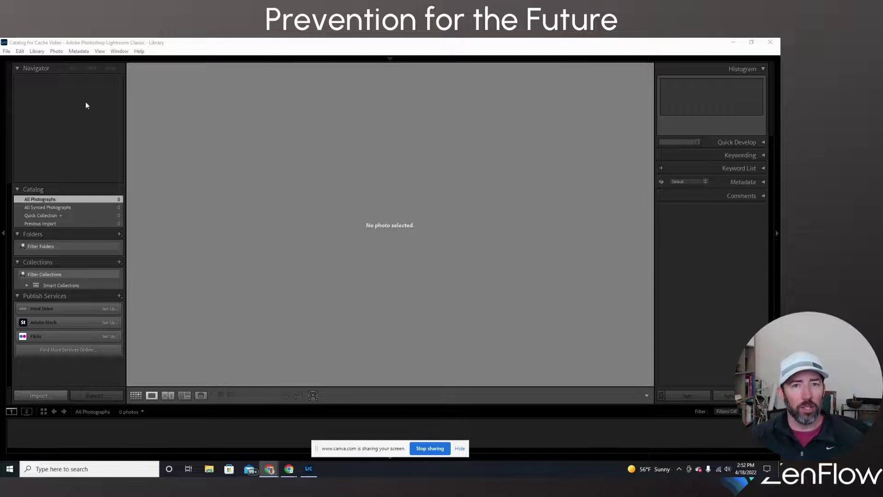
Show the File Handling page of Catalog Settings with the preview cache options
{"action": "left_click", "coordinate": [20, 52]}
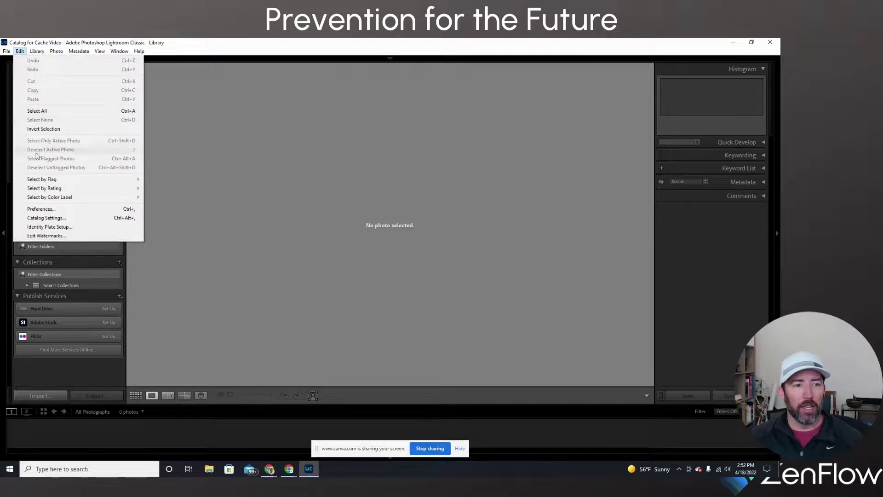
{"action": "left_click", "coordinate": [42, 219]}
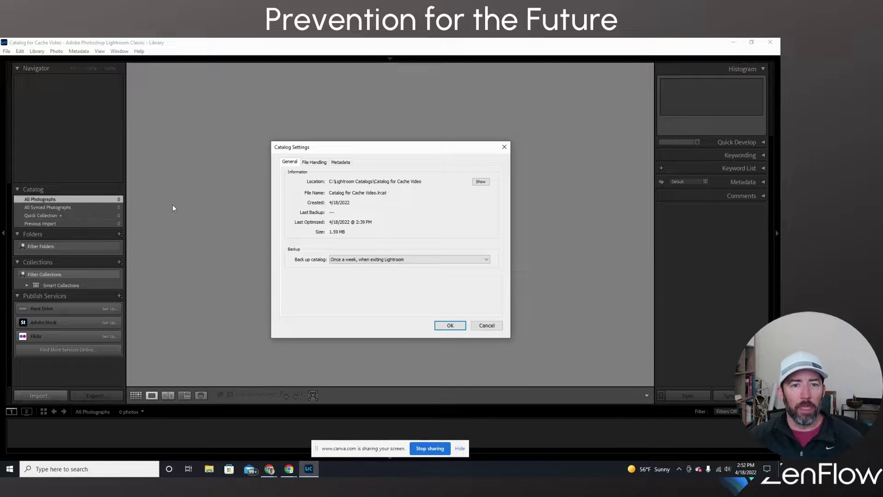
{"action": "left_click", "coordinate": [315, 163]}
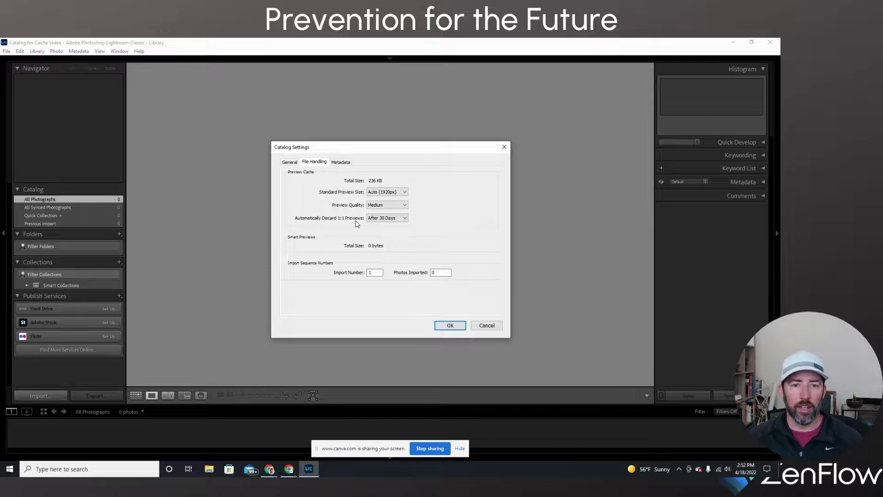
Discard 1:1 previews after one week, keeping Auto (1920px) preview size and Medium quality
{"action": "left_click", "coordinate": [404, 220]}
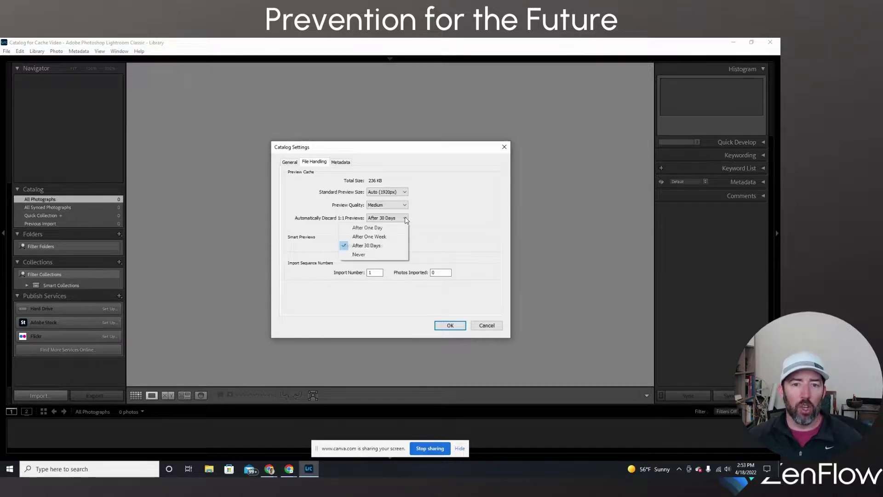
{"action": "left_click", "coordinate": [384, 236]}
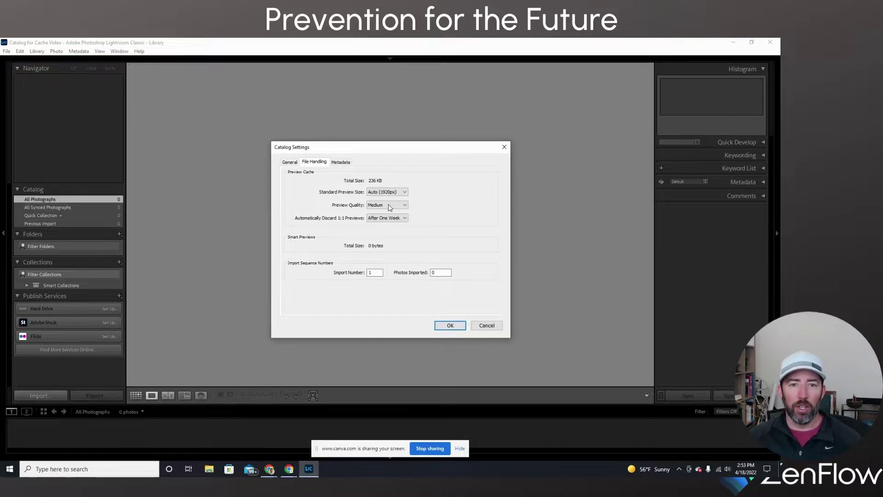
{"action": "left_click", "coordinate": [404, 193]}
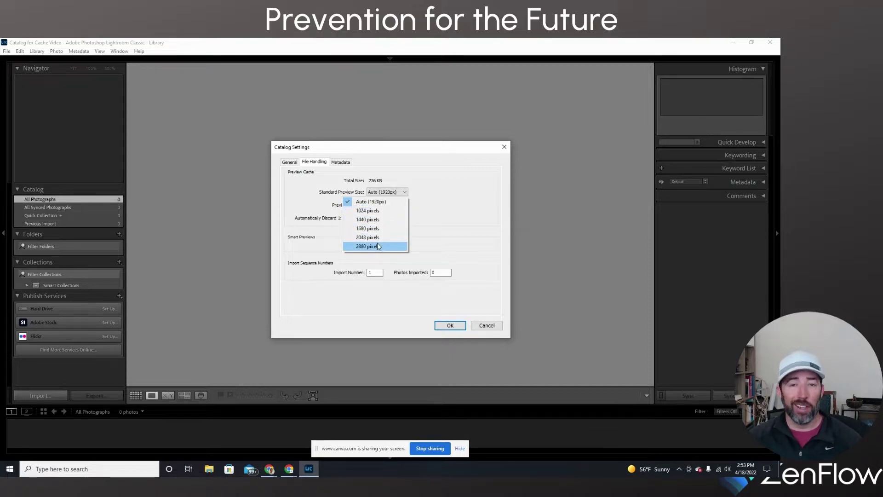
{"action": "left_click", "coordinate": [431, 211]}
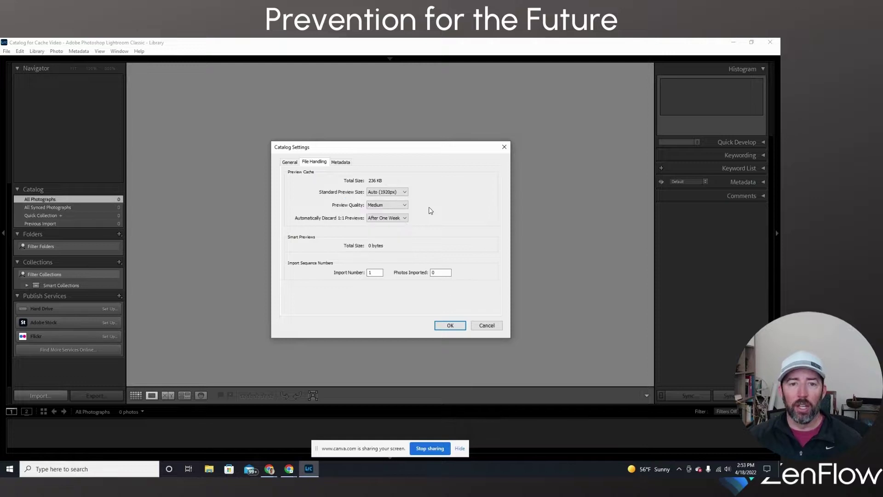
{"action": "left_click", "coordinate": [404, 205]}
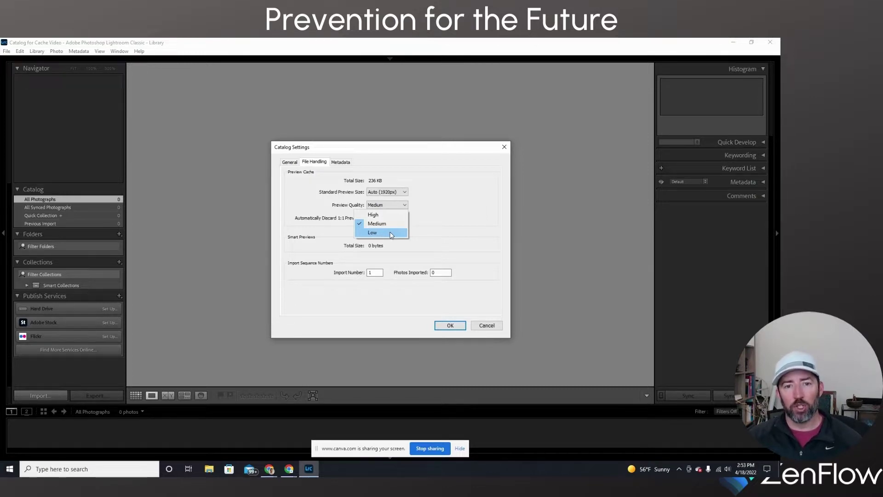
{"action": "left_click", "coordinate": [451, 228]}
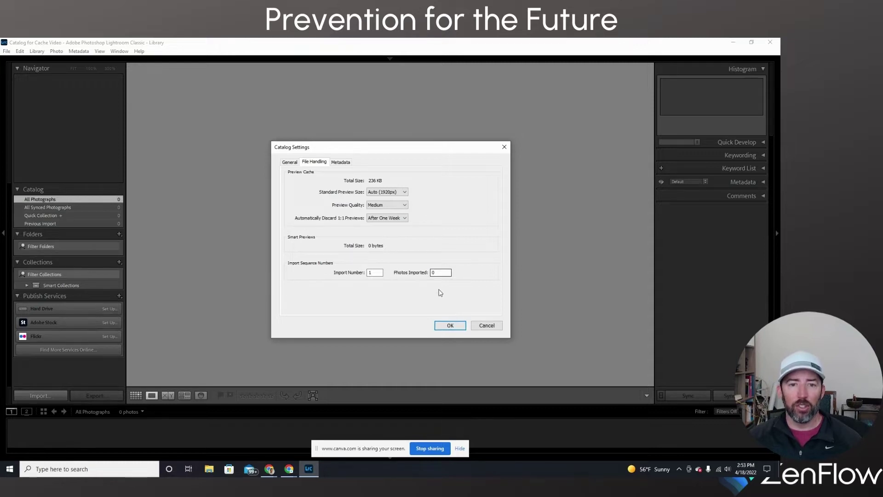
{"action": "left_click", "coordinate": [451, 325]}
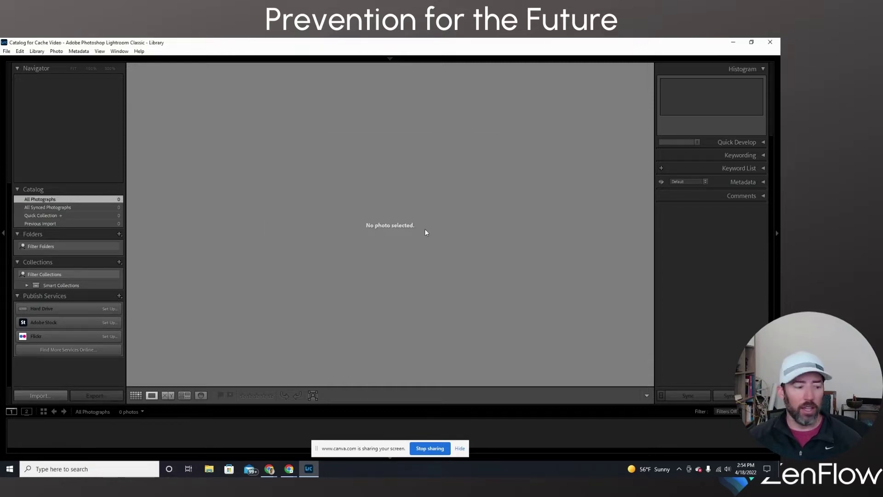